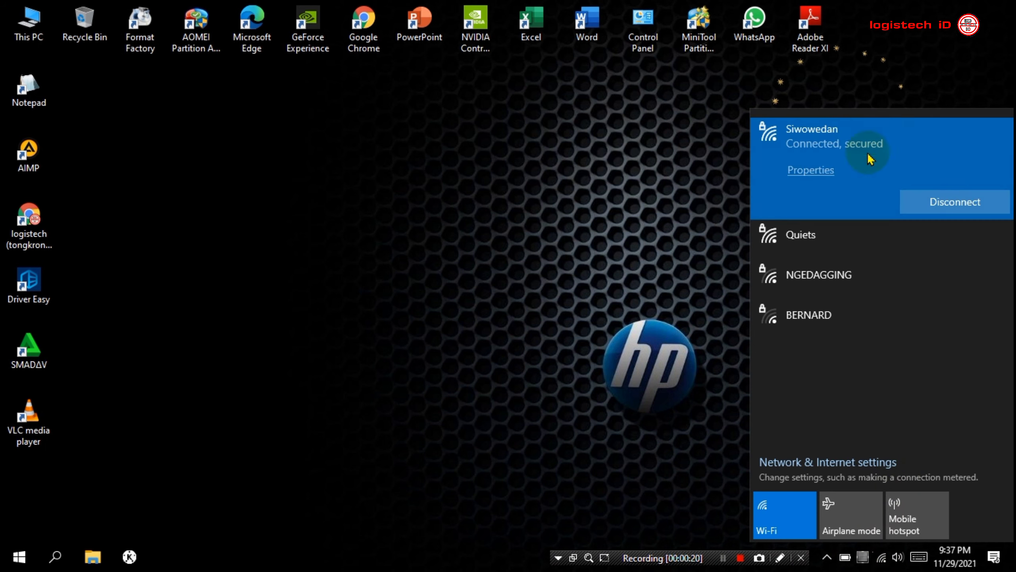
# Dismiss the list of available Wi-Fi networks and refresh the desktop
pyautogui.click(696, 227)
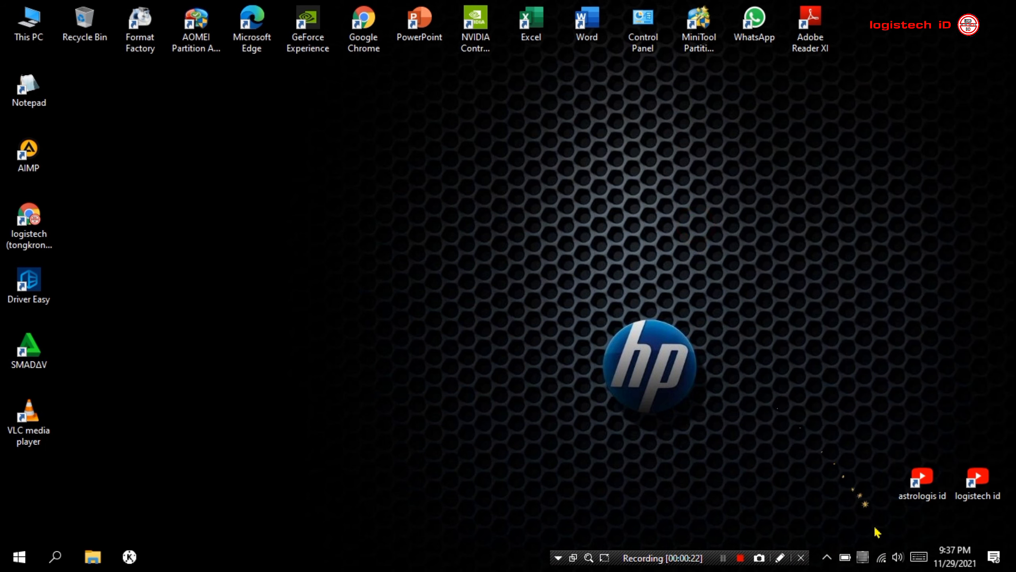
pyautogui.rightClick(414, 242)
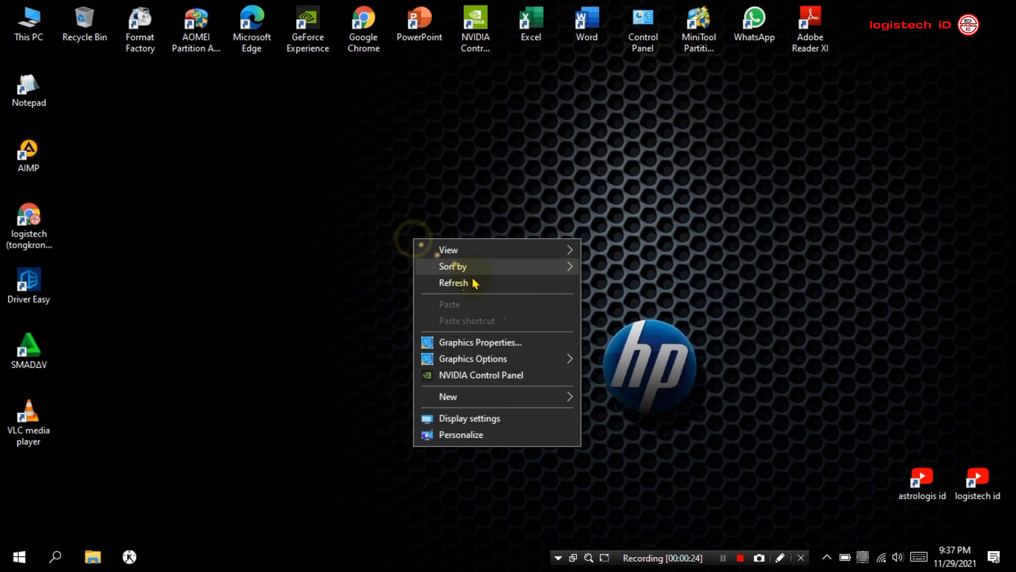
pyautogui.click(480, 282)
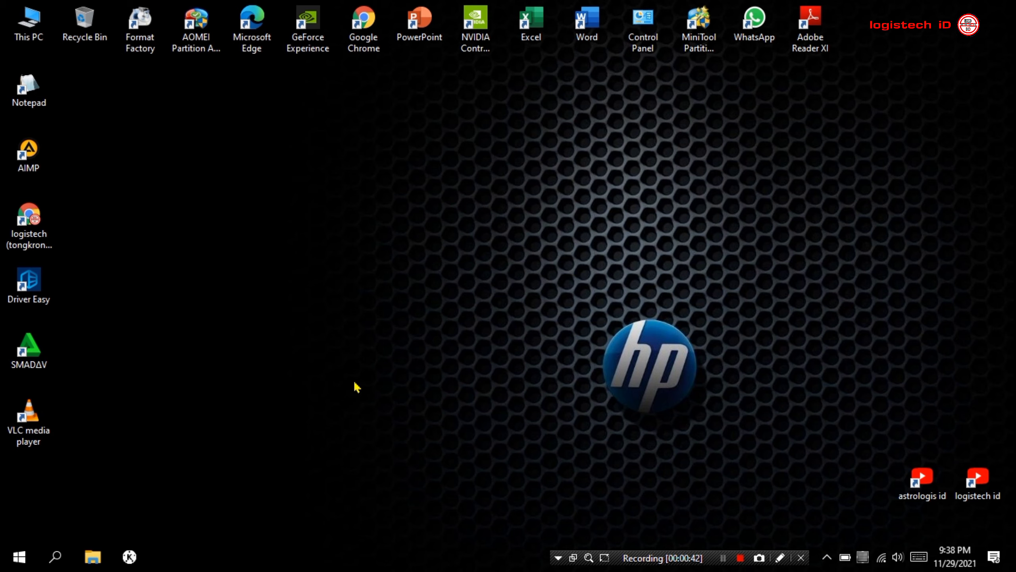
# Open Device Manager, collapse the Network adapters and Other devices categories, and move its window toward the middle of the desktop
pyautogui.press('super+x')
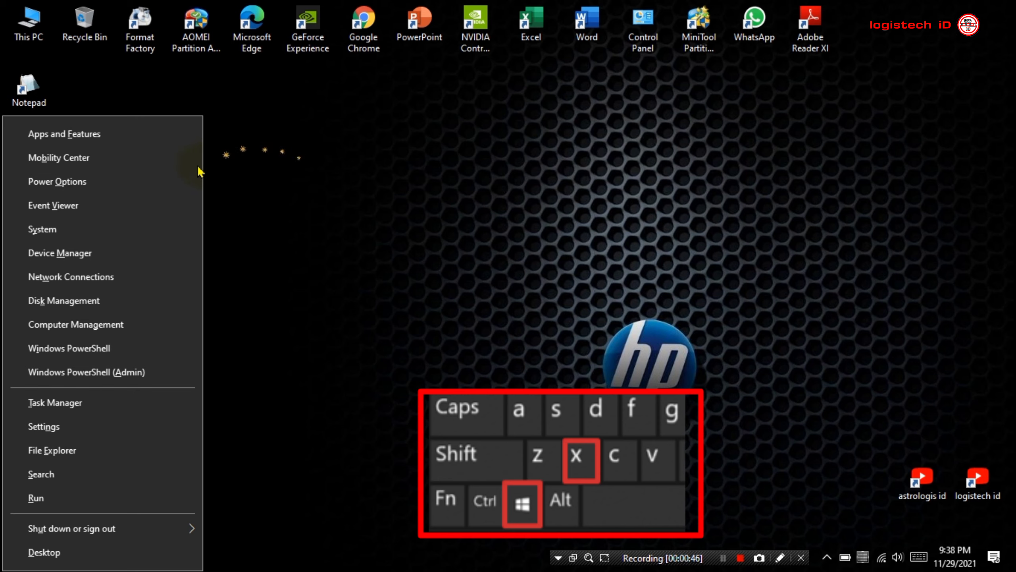
pyautogui.click(128, 261)
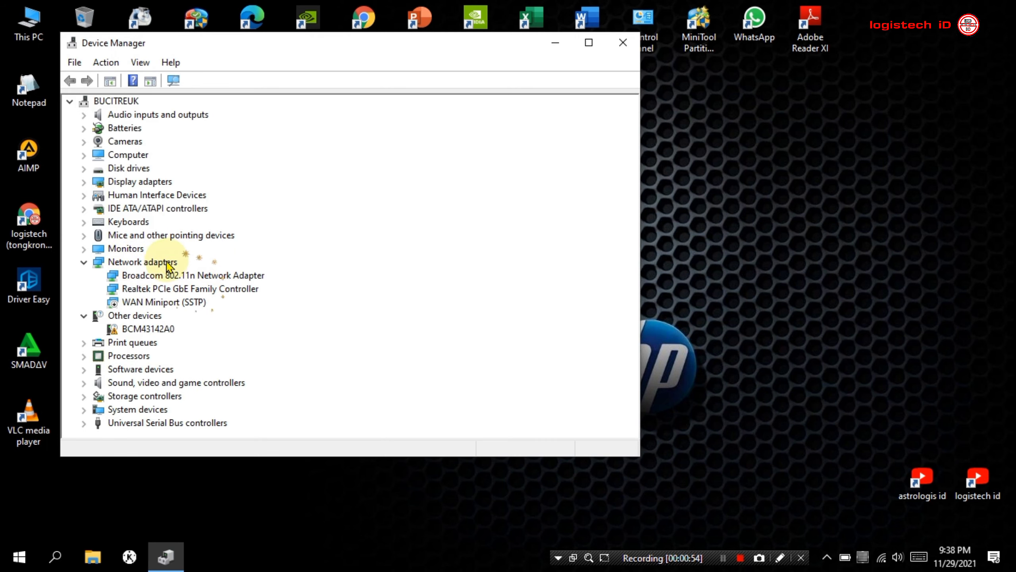
pyautogui.click(84, 261)
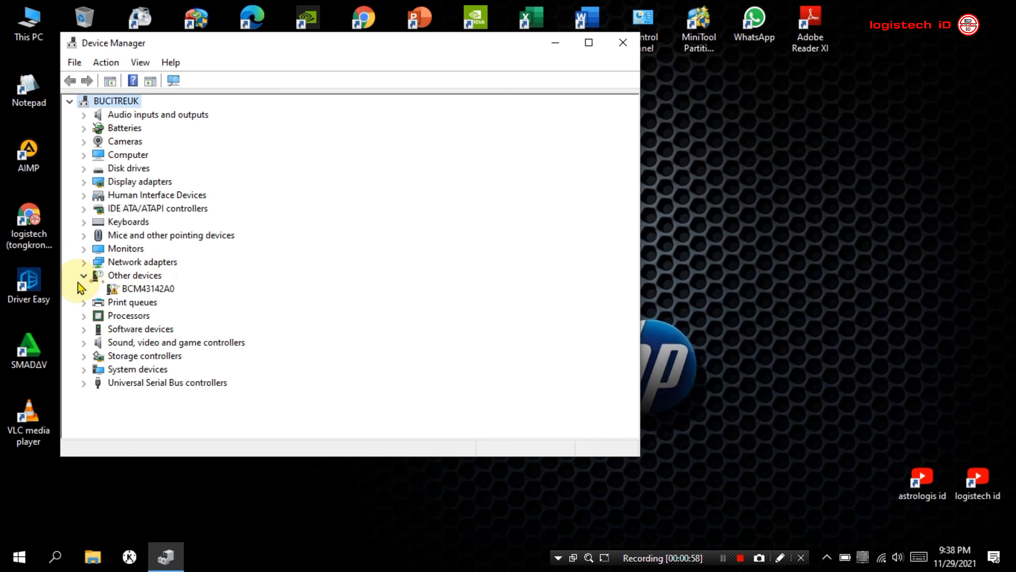
pyautogui.click(84, 276)
pyautogui.moveTo(355, 45); pyautogui.dragTo(674, 81)
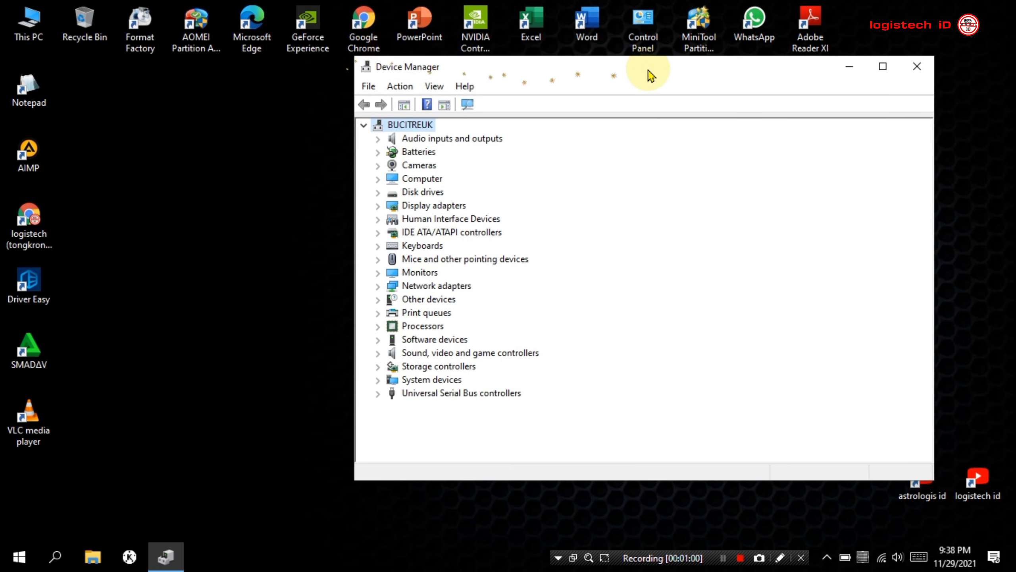
# Disable the Broadcom 802.11n Network Adapter under Network adapters and confirm
pyautogui.click(378, 286)
pyautogui.click(468, 299)
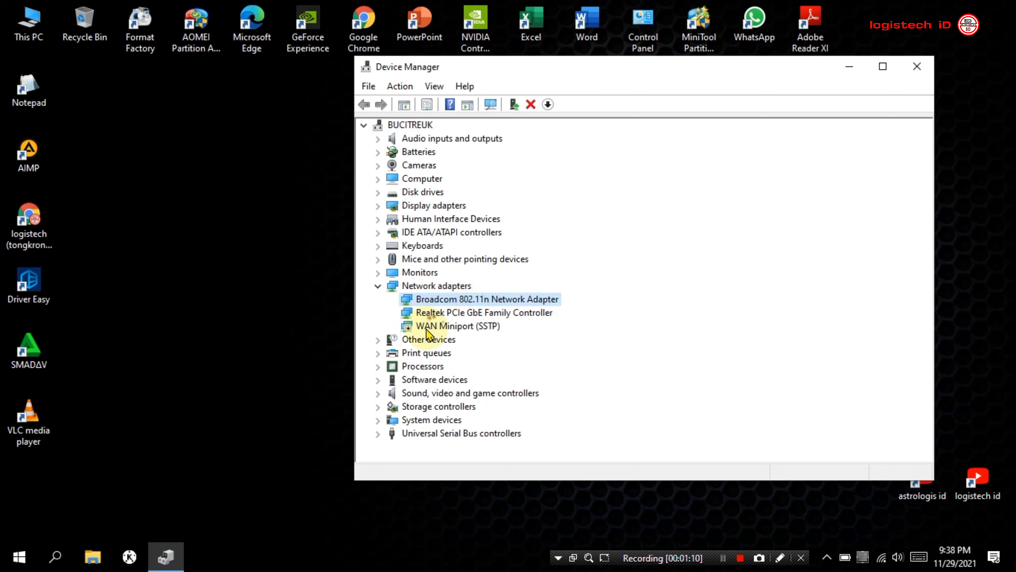
pyautogui.rightClick(437, 307)
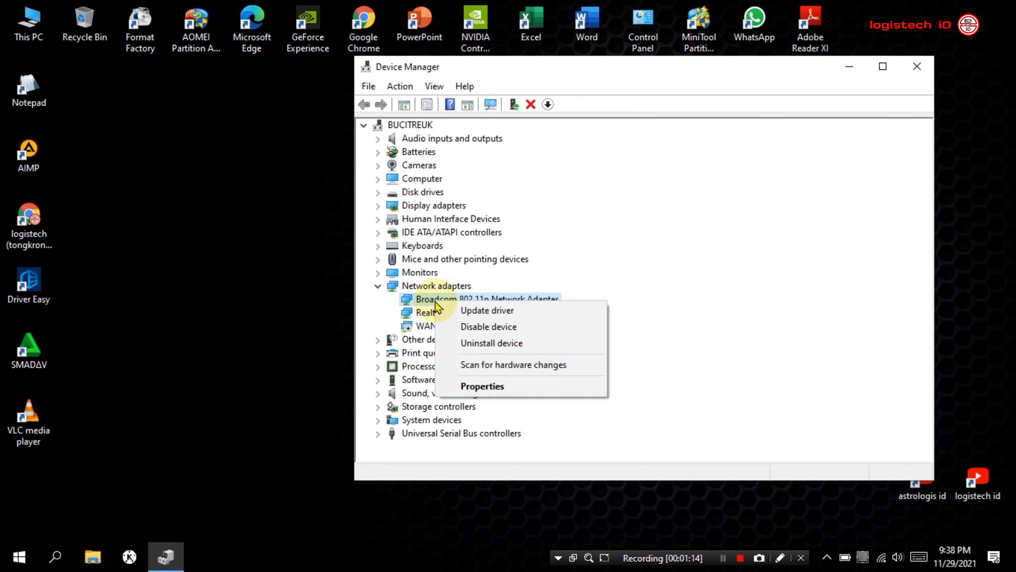
pyautogui.click(467, 328)
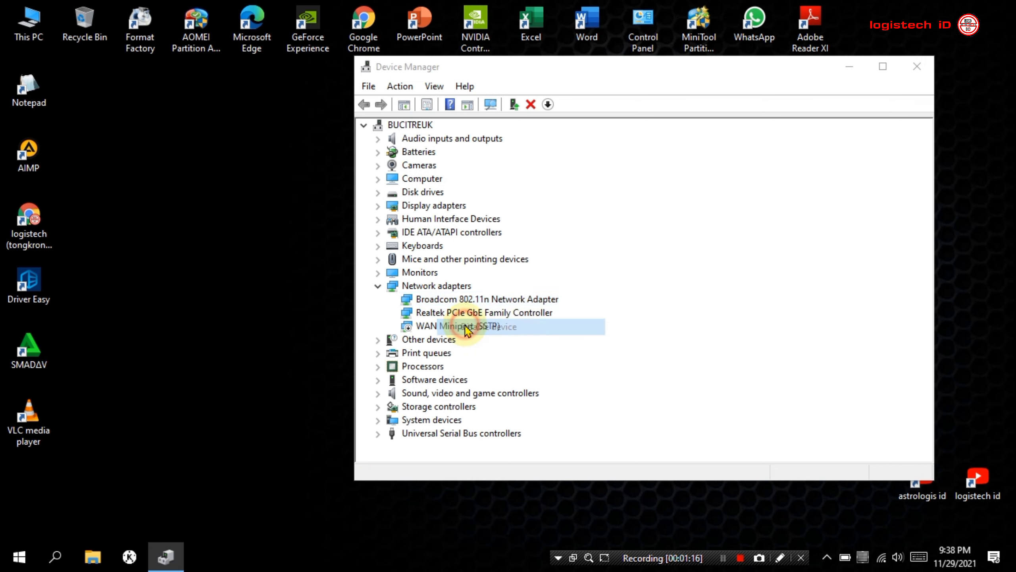
pyautogui.click(543, 294)
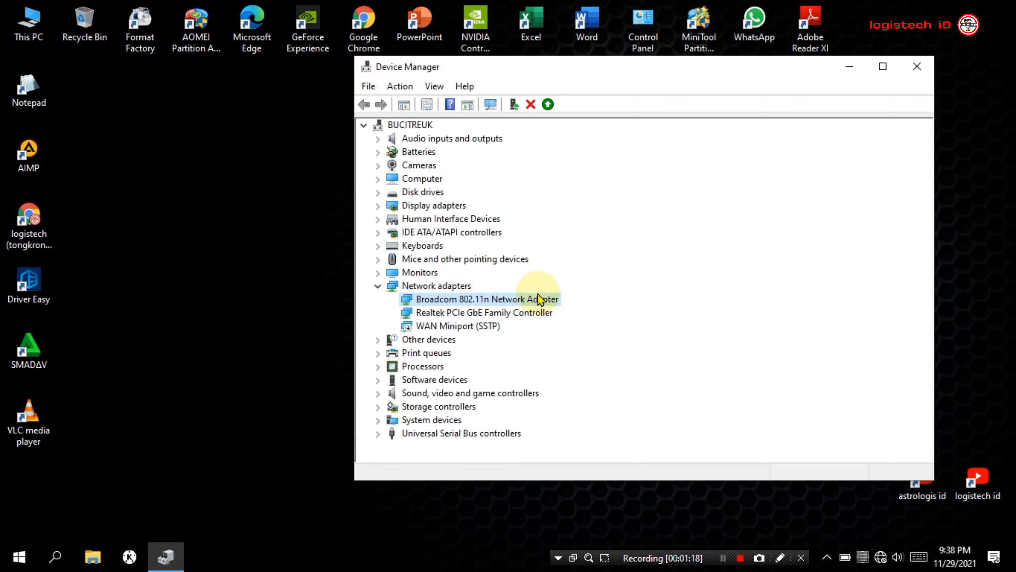
# Disable the Realtek PCIe GbE Family Controller, confirm, and minimize Device Manager
pyautogui.rightClick(465, 314)
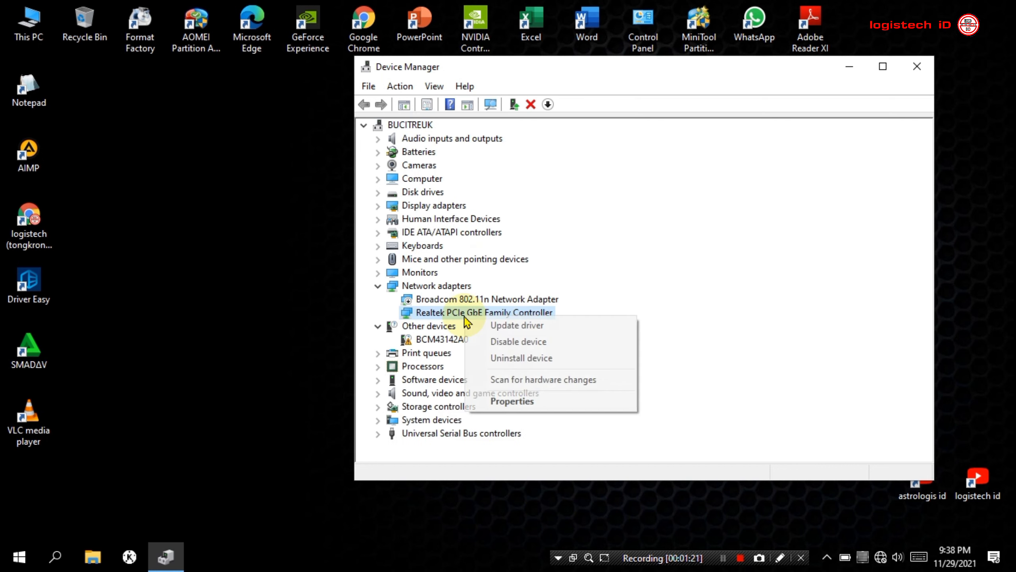
pyautogui.click(504, 341)
pyautogui.click(545, 293)
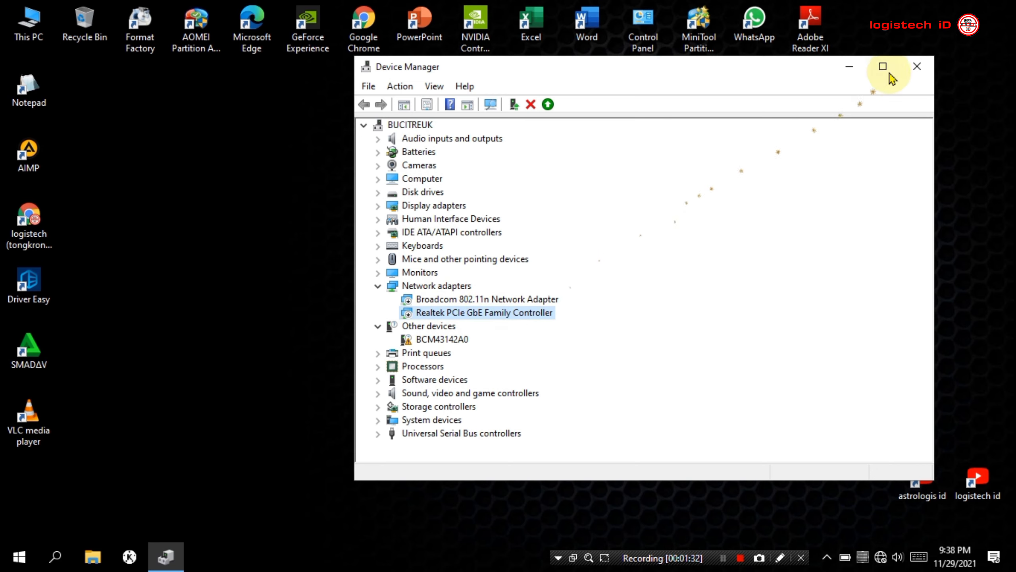
pyautogui.click(848, 68)
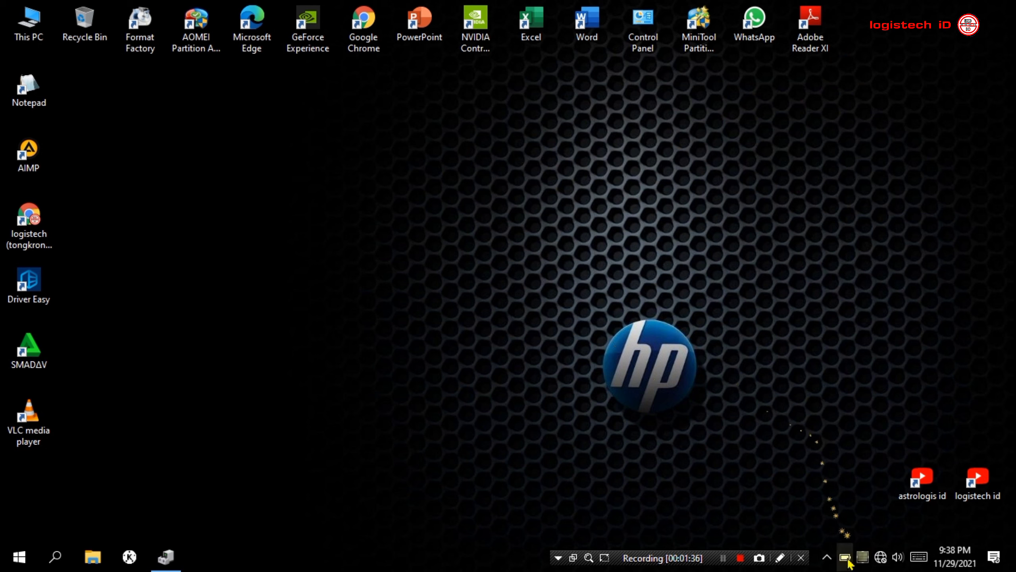
# Open the advanced power settings of the Balanced power plan from Power Options
pyautogui.rightClick(848, 560)
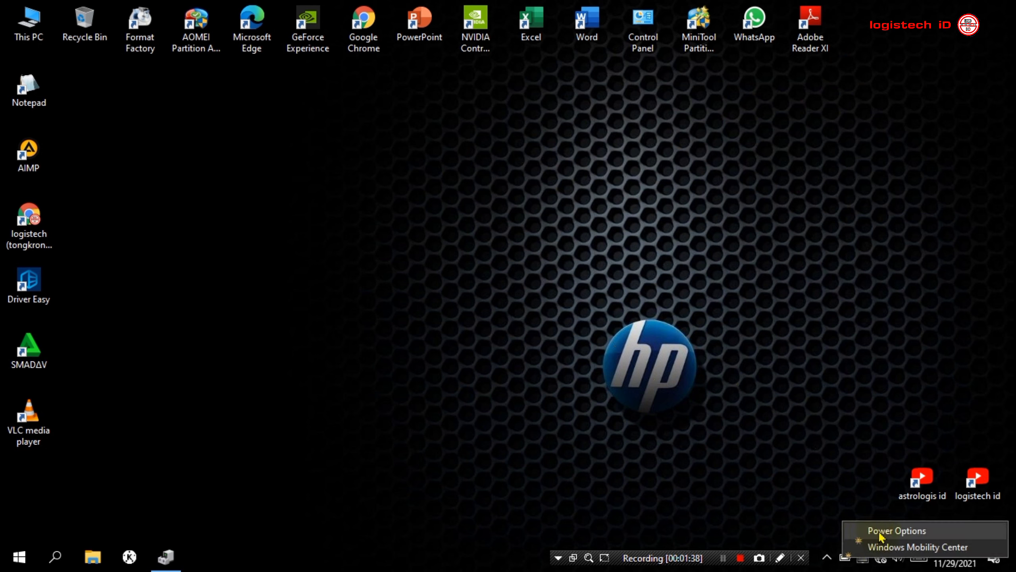
pyautogui.click(926, 531)
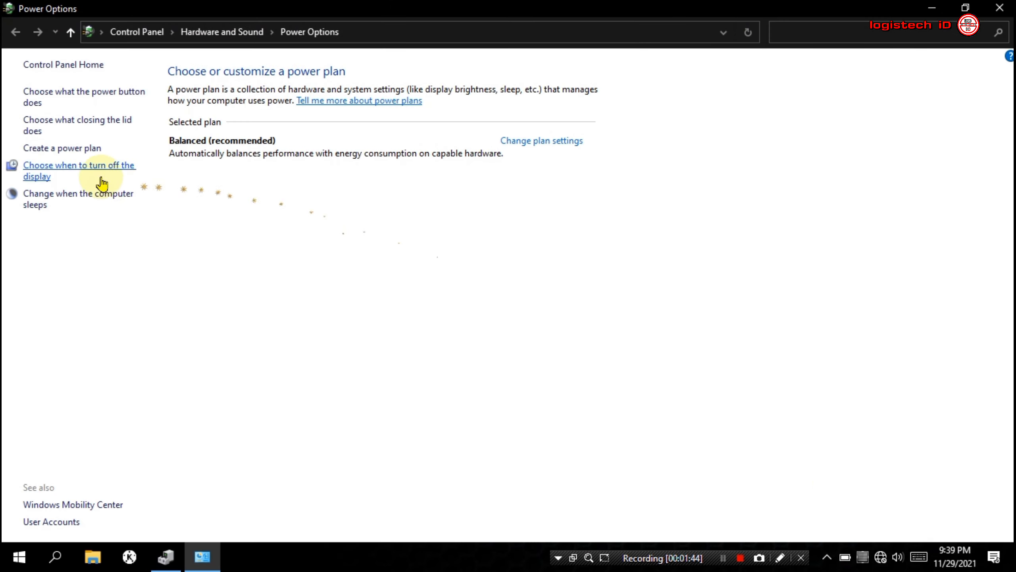
pyautogui.click(126, 176)
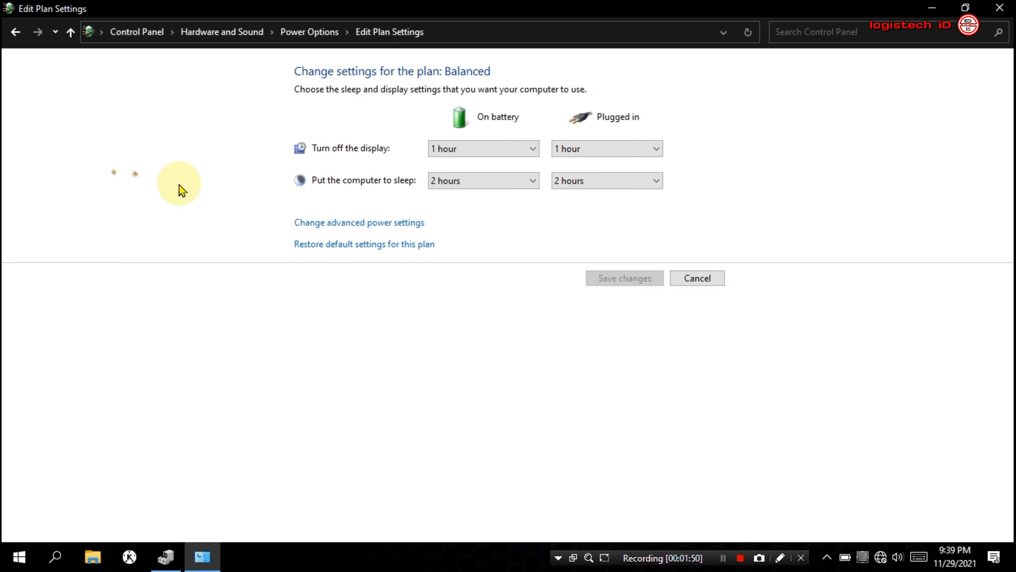
pyautogui.click(399, 227)
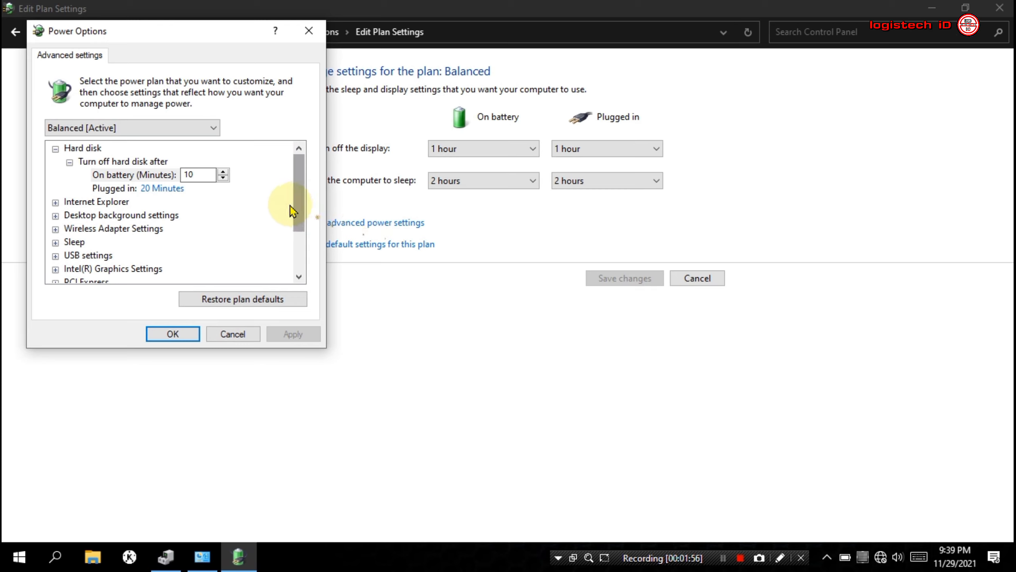
# Set the wireless adapter's Power Saving Mode on battery to Maximum Performance
pyautogui.moveTo(299, 202); pyautogui.dragTo(309, 256)
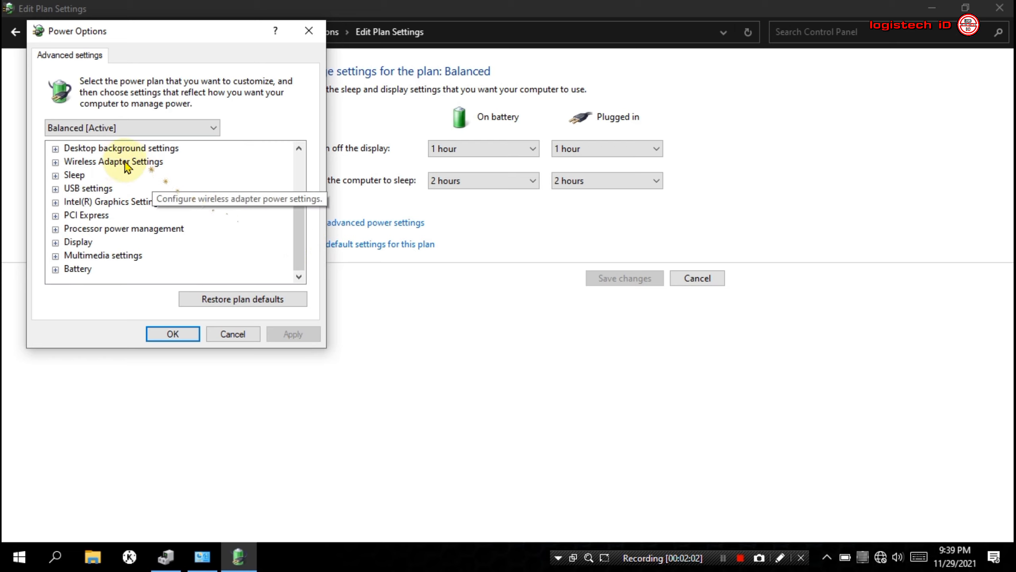
pyautogui.click(55, 162)
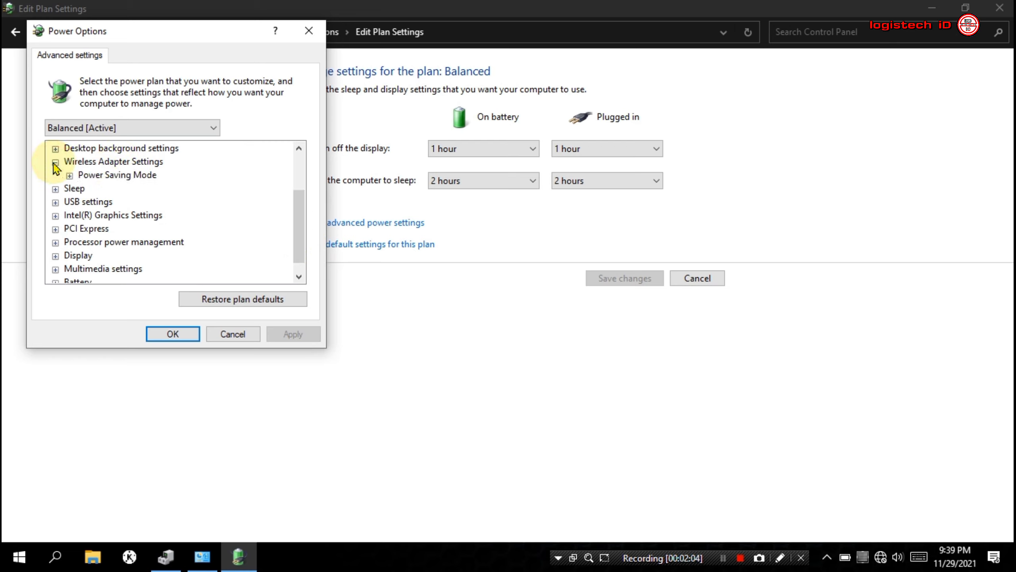
pyautogui.click(70, 177)
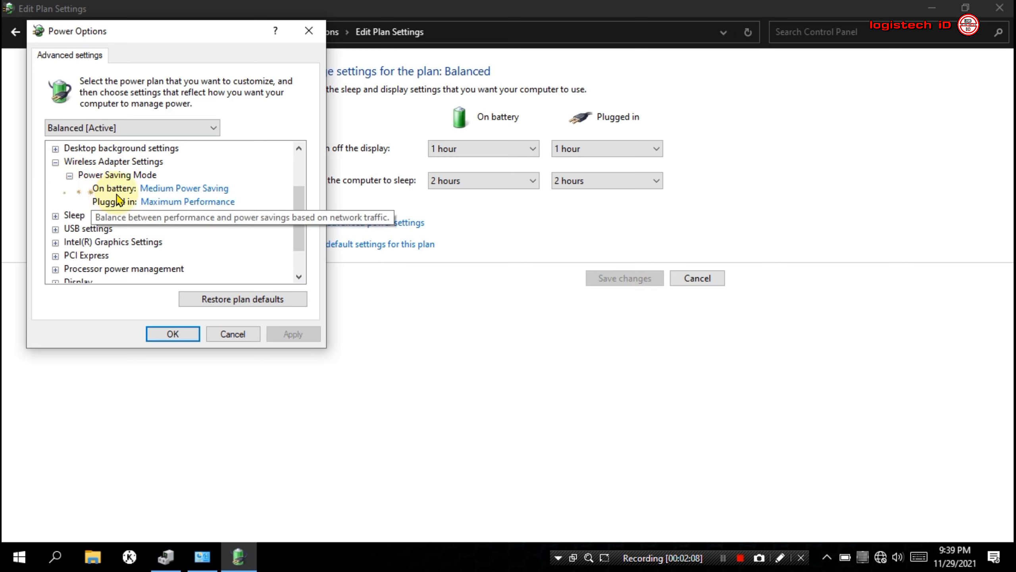
pyautogui.click(186, 189)
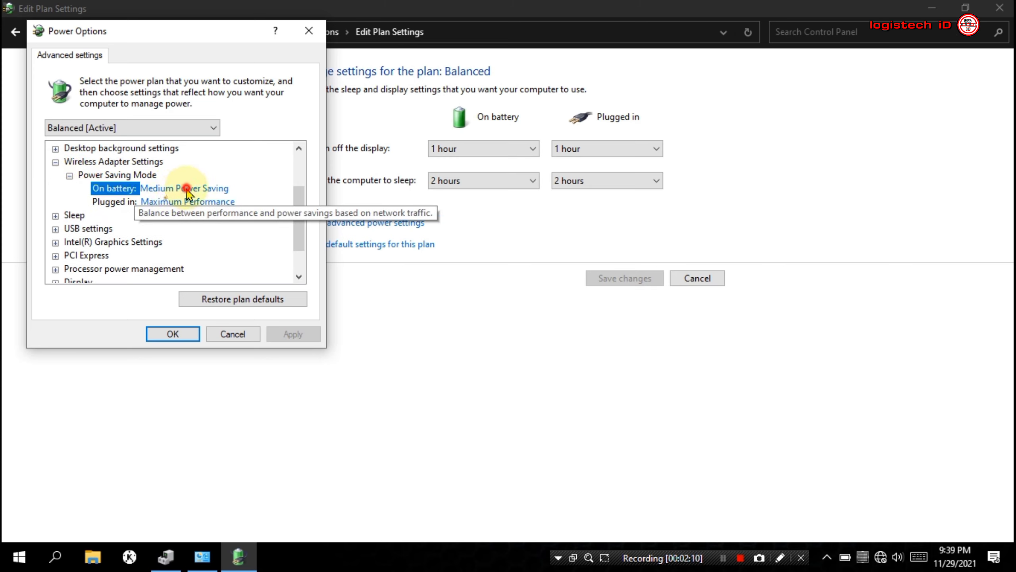
pyautogui.click(237, 193)
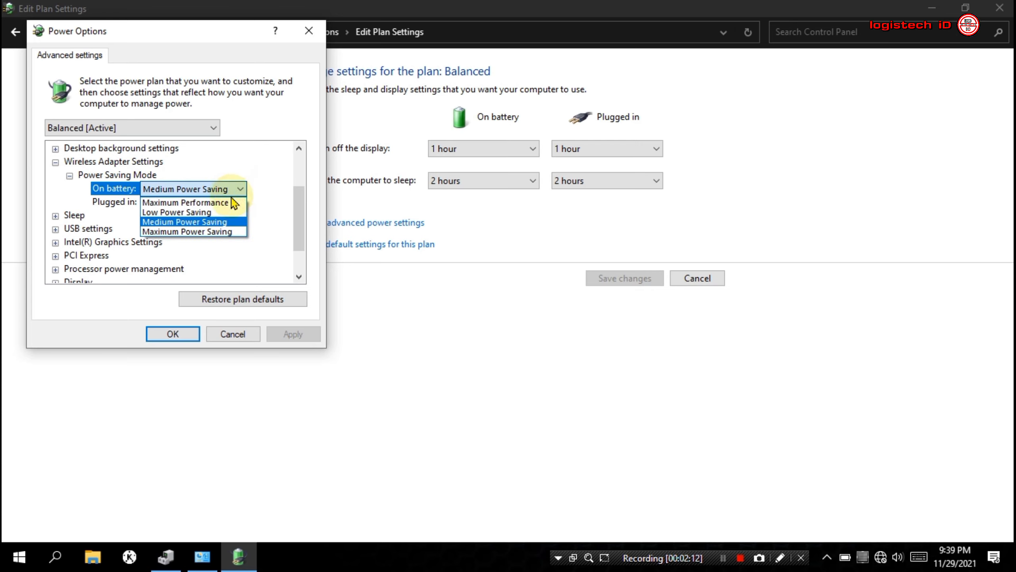
pyautogui.click(224, 202)
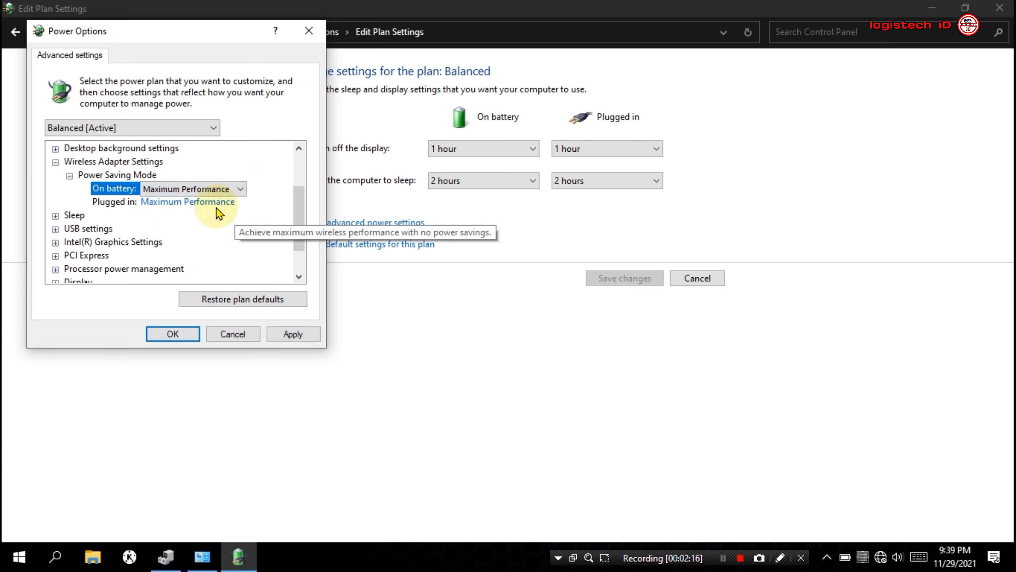
# Choose Maximum Performance for the wireless adapter when plugged in, accept the advanced power settings, and close the plan settings window
pyautogui.click(205, 202)
pyautogui.click(233, 201)
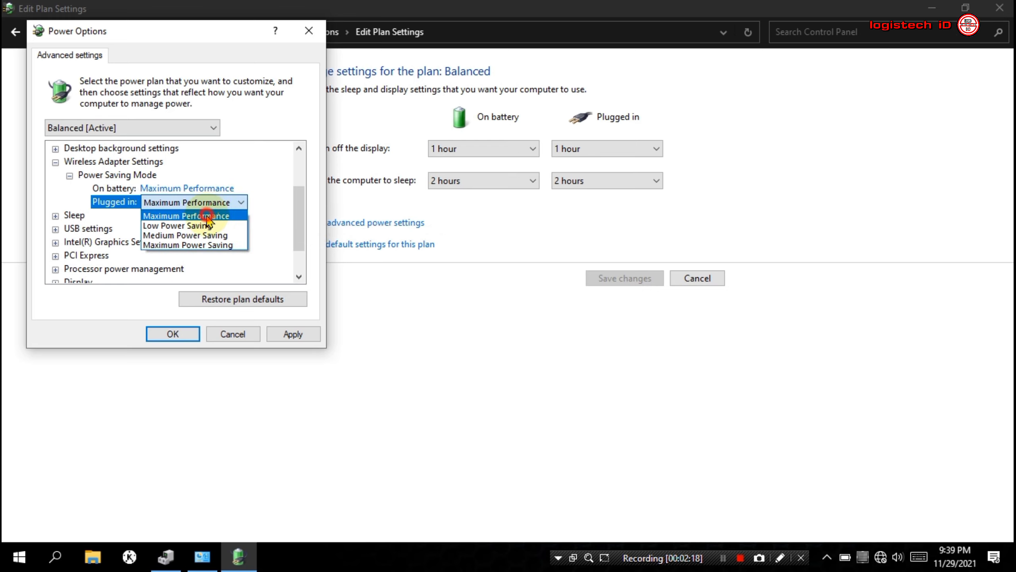
pyautogui.click(207, 217)
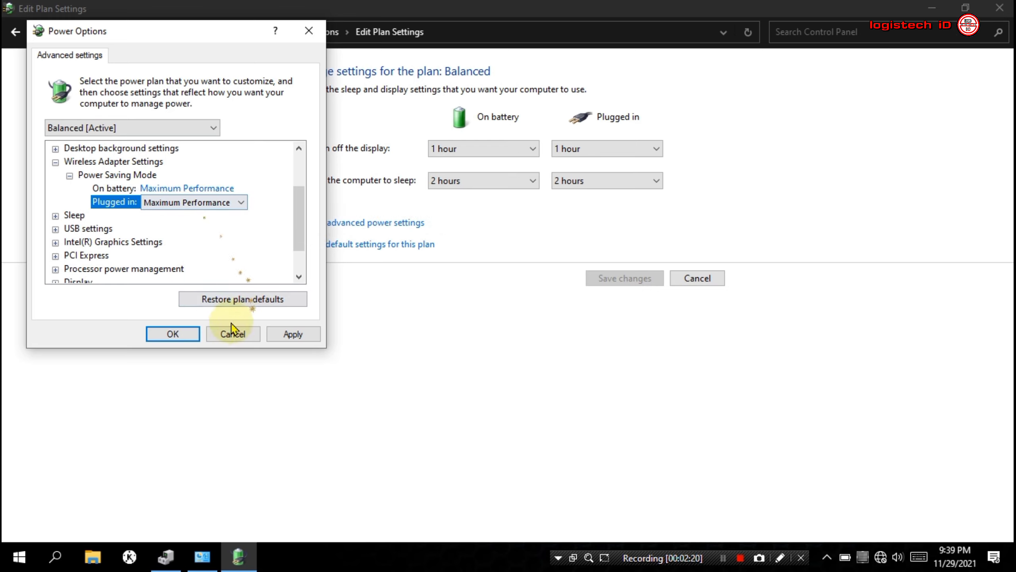
pyautogui.click(175, 335)
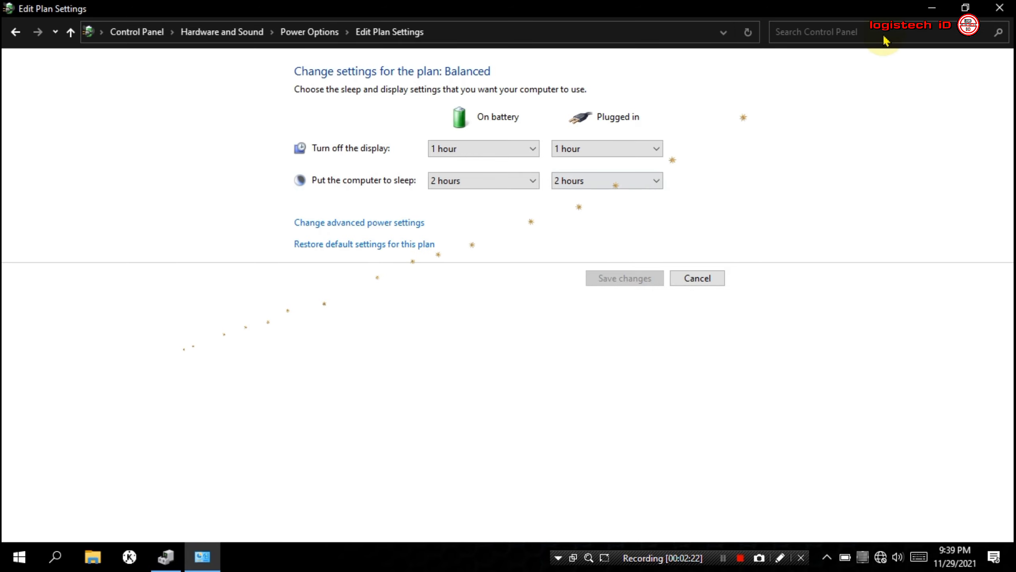
pyautogui.click(999, 8)
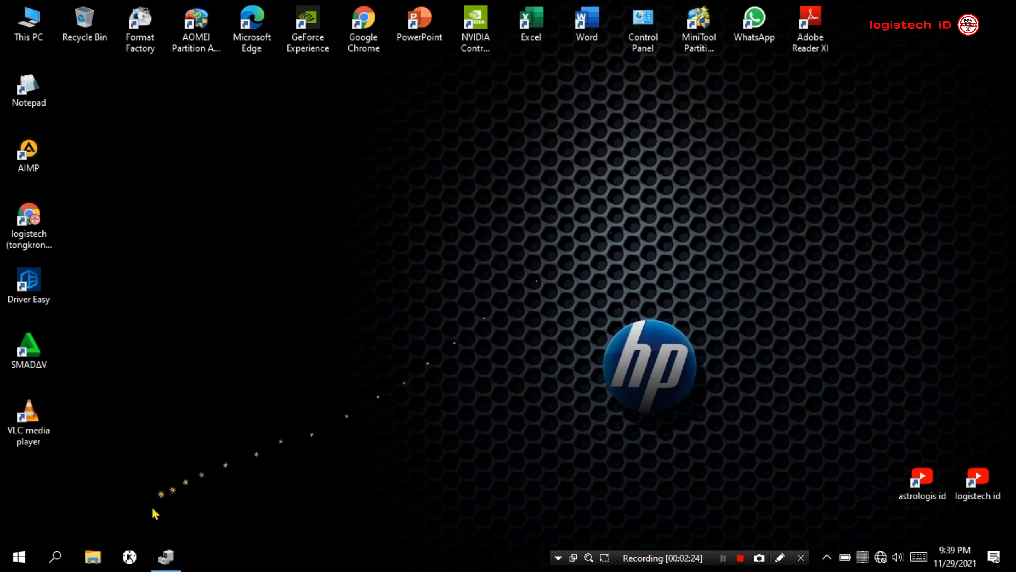
# Return to Device Manager and enable the Broadcom 802.11n Network Adapter
pyautogui.click(173, 564)
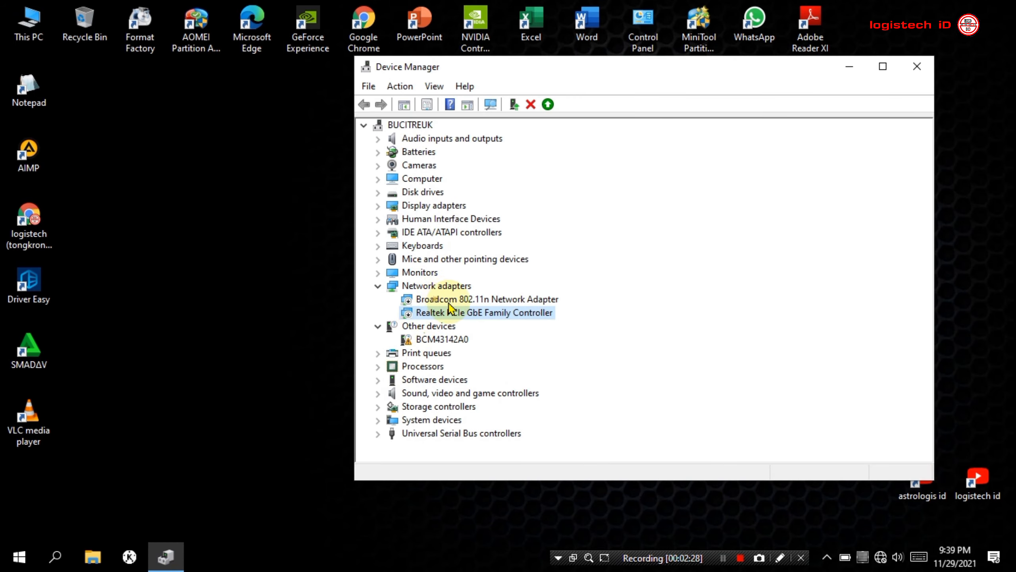
pyautogui.click(450, 300)
pyautogui.rightClick(449, 301)
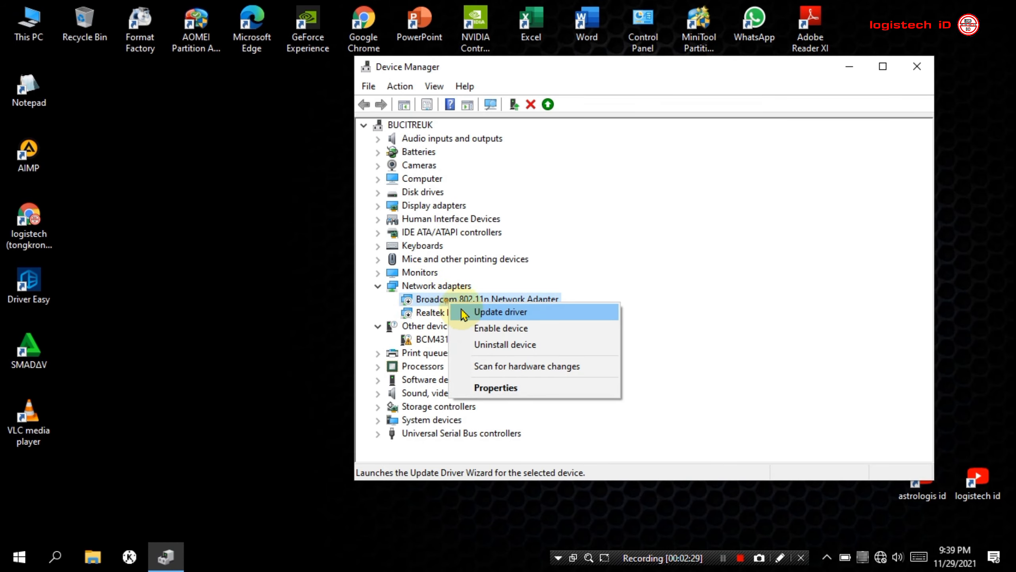
pyautogui.click(480, 330)
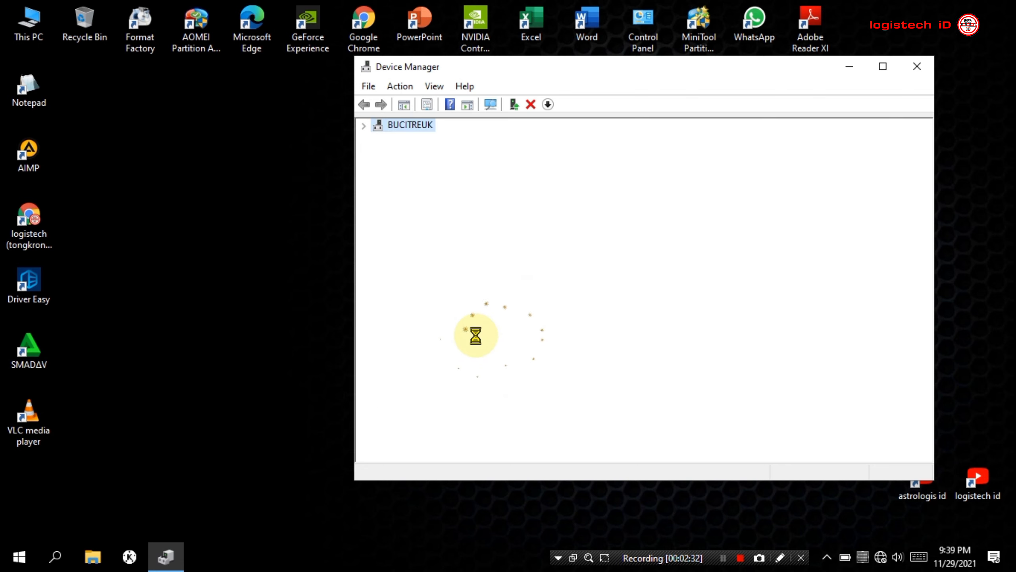
# Enable the Realtek PCIe GbE Family Controller and close Device Manager
pyautogui.click(478, 319)
pyautogui.rightClick(478, 321)
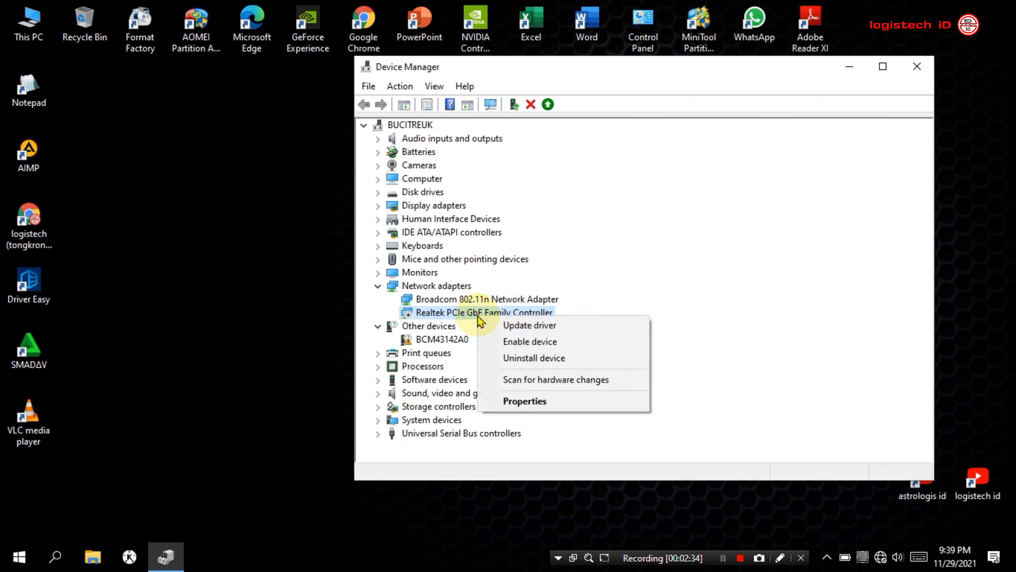
pyautogui.click(518, 341)
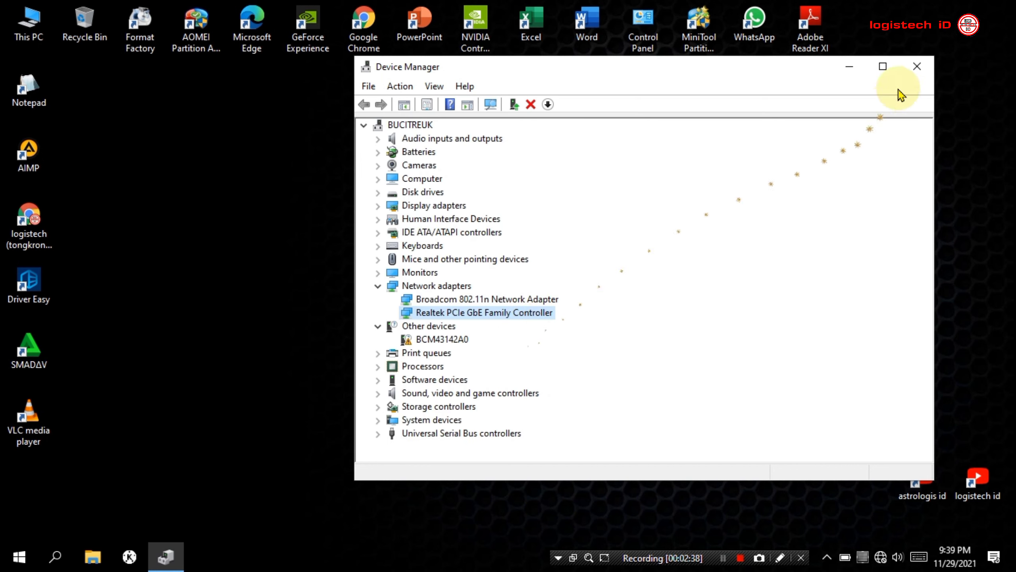
pyautogui.click(917, 66)
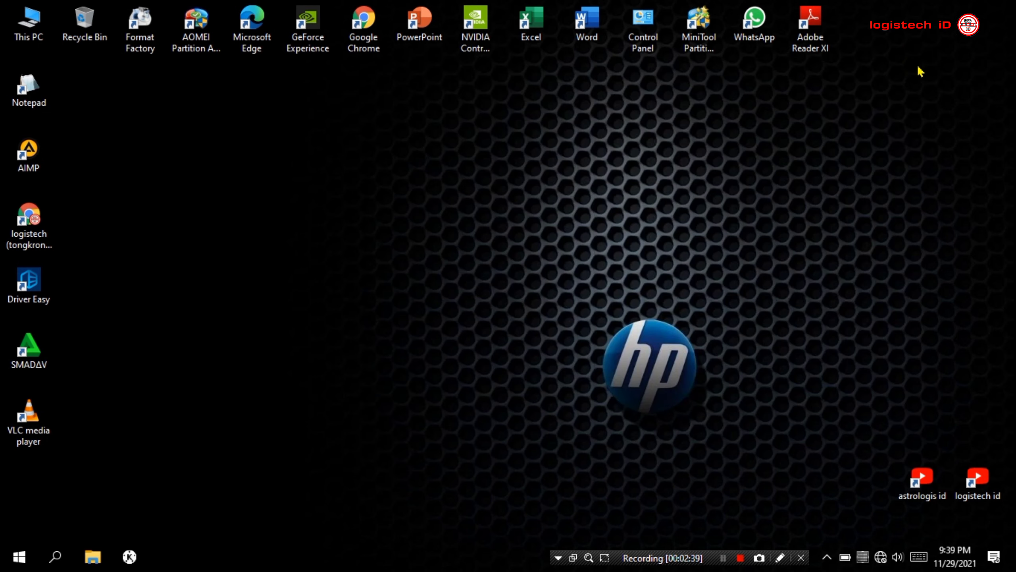
# Refresh the desktop, view the Restart option among the power choices, and dismiss them without restarting the PC
pyautogui.rightClick(480, 213)
pyautogui.click(517, 256)
pyautogui.click(19, 555)
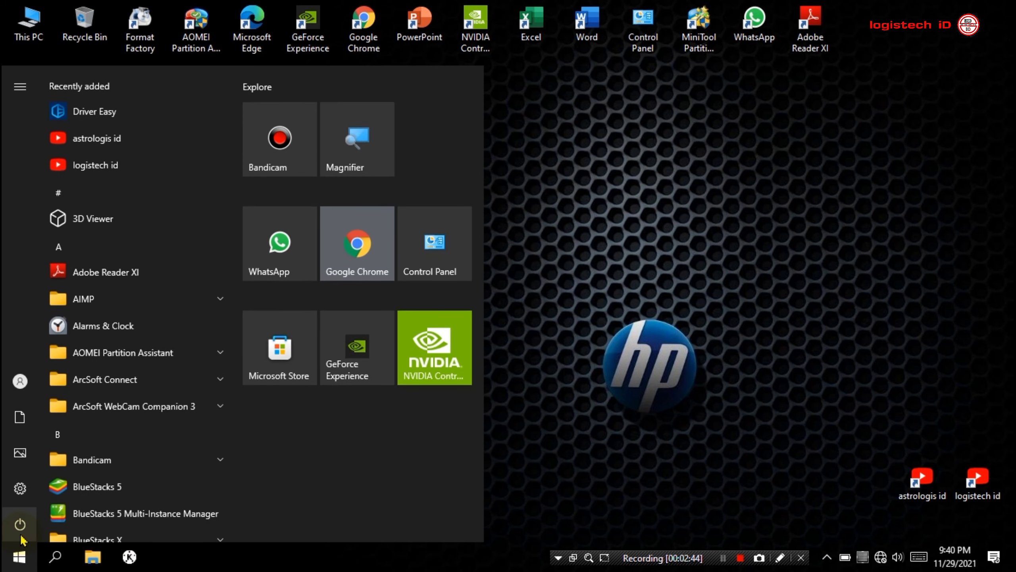
pyautogui.click(20, 525)
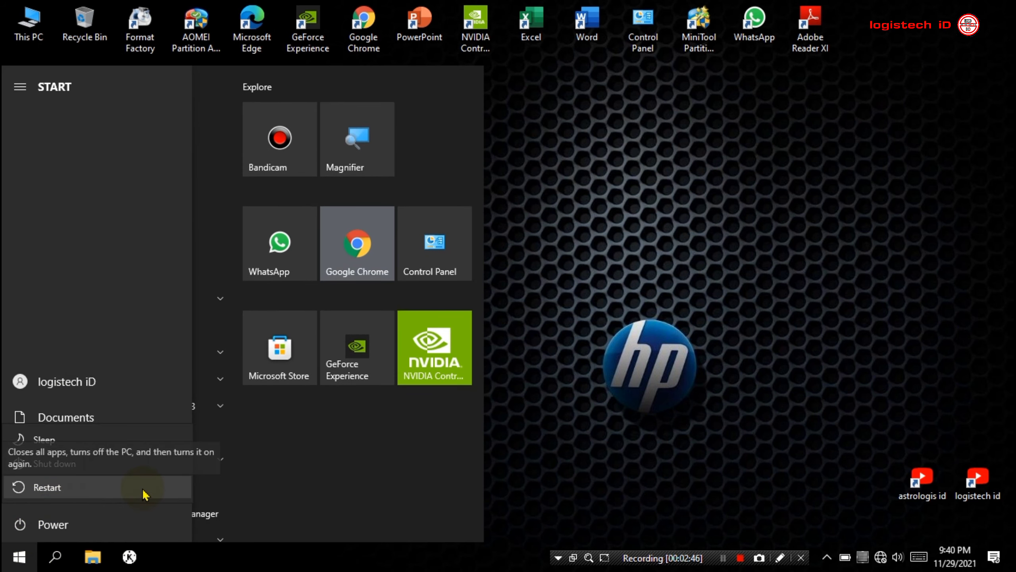
pyautogui.click(604, 314)
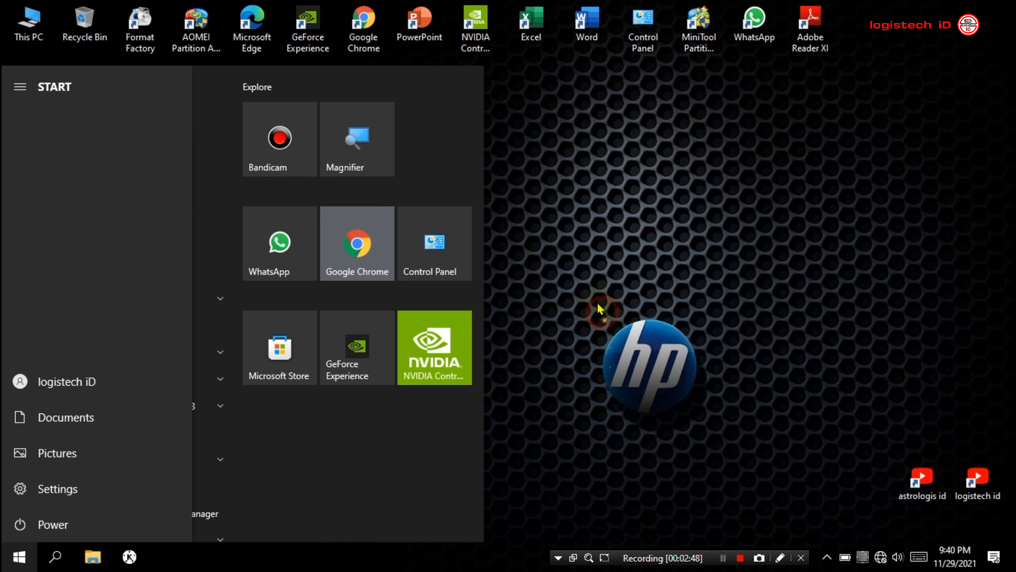
pyautogui.click(600, 306)
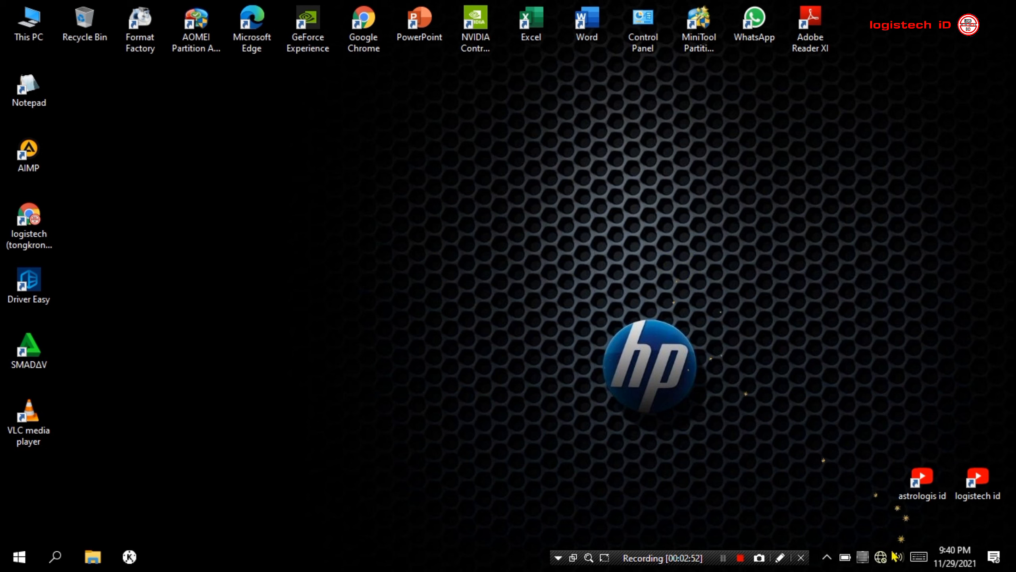
# Look through the list of available Wi-Fi networks and their signal strengths, and close the list
pyautogui.click(880, 557)
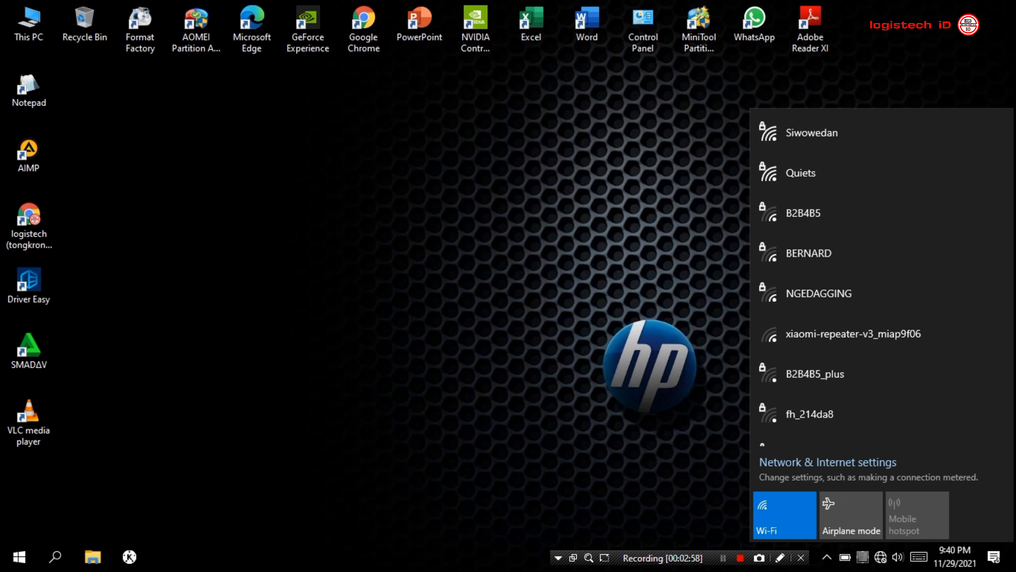
pyautogui.moveTo(1011, 288); pyautogui.dragTo(1012, 354)
pyautogui.scroll(2, 1012, 354)
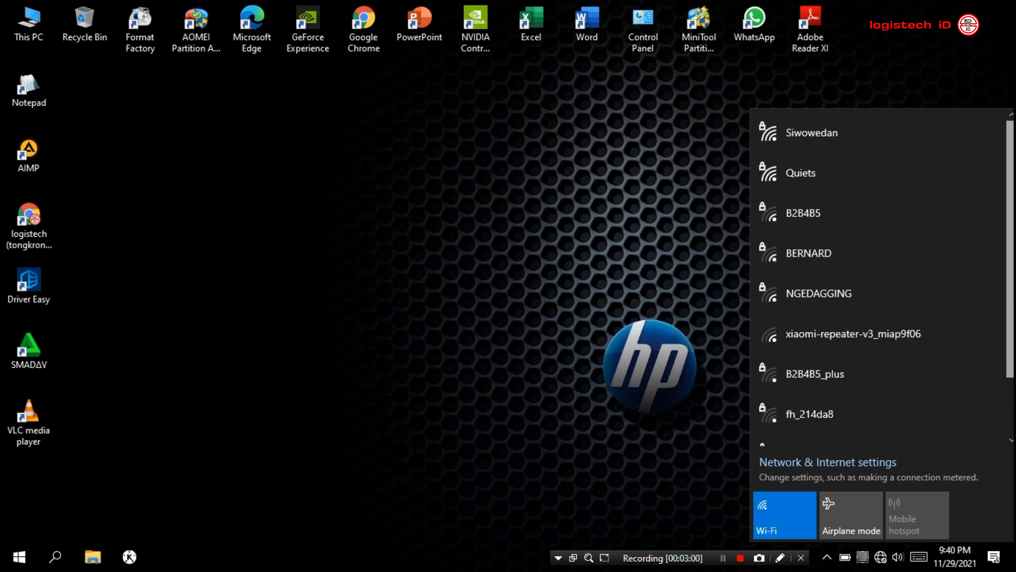
pyautogui.click(634, 296)
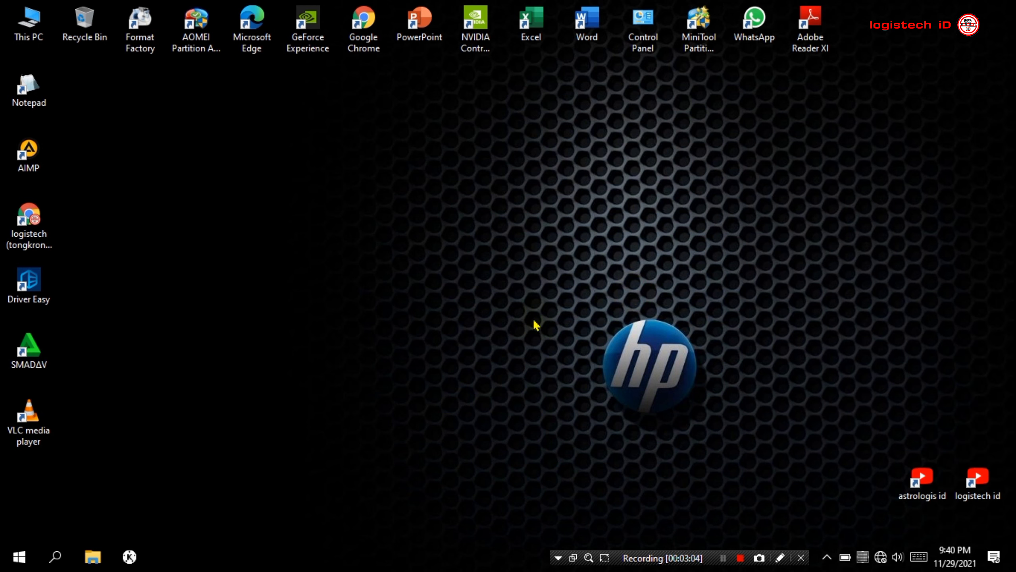